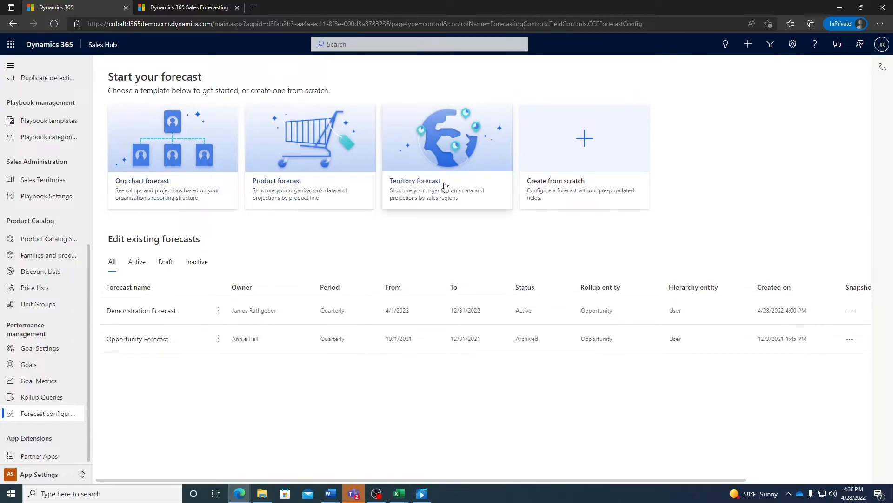
Start a new org chart forecast and name it Test Forecast
click(170, 191)
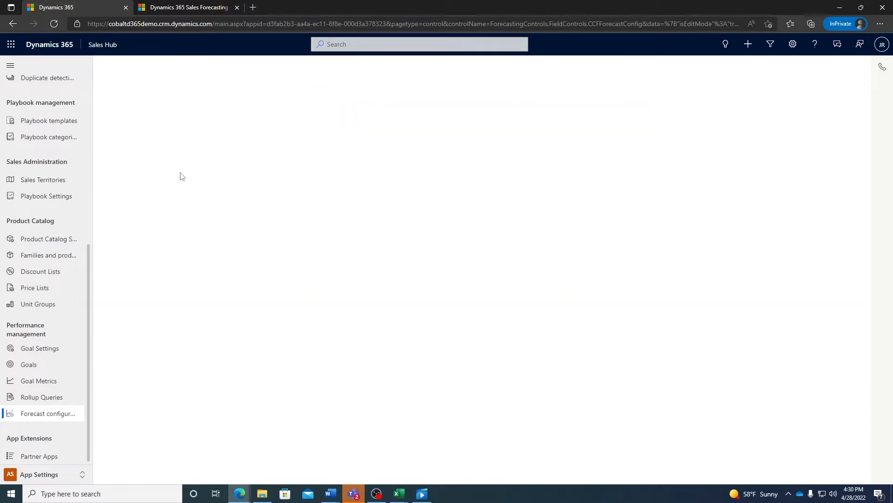
text(Test Forecas)
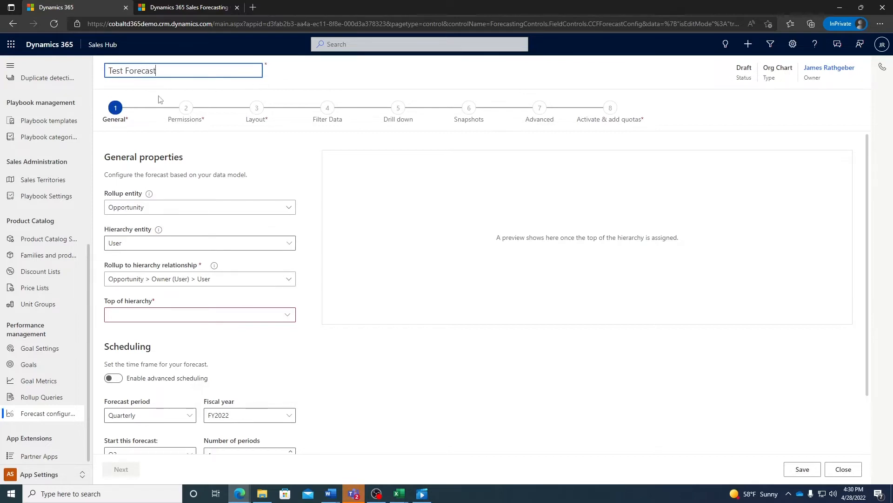
text(t)
click(263, 181)
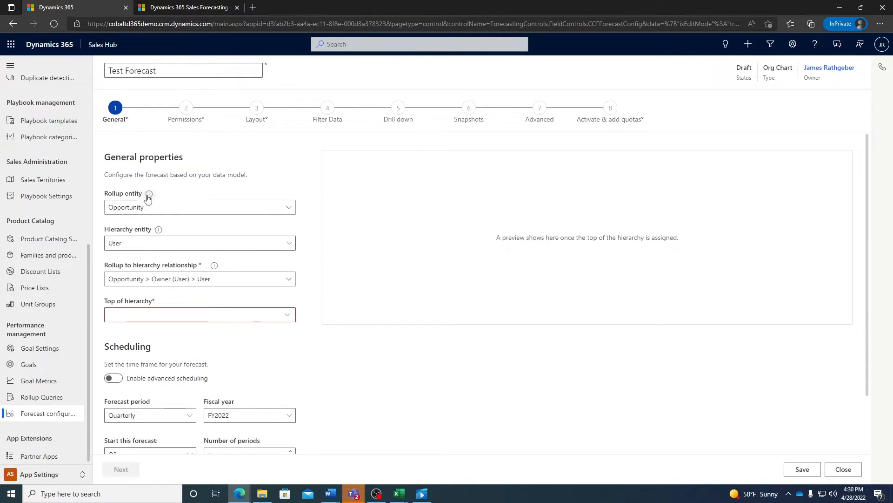
Assign the user who heads the reporting structure as the forecast's top of hierarchy
mouse_move(148, 197)
mouse_move(162, 233)
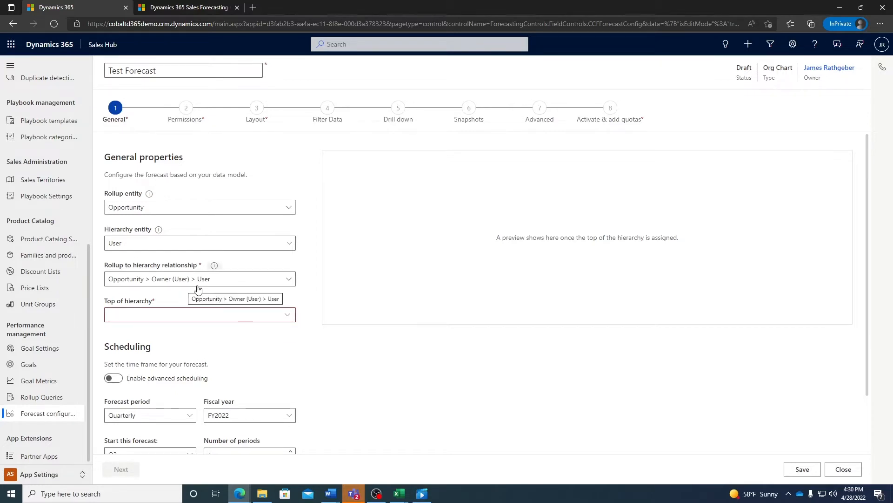
click(212, 312)
text(matt)
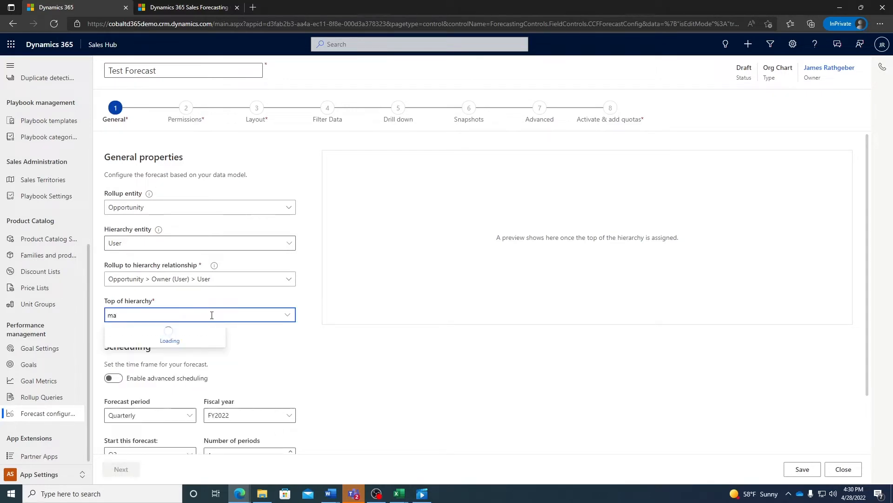
click(191, 340)
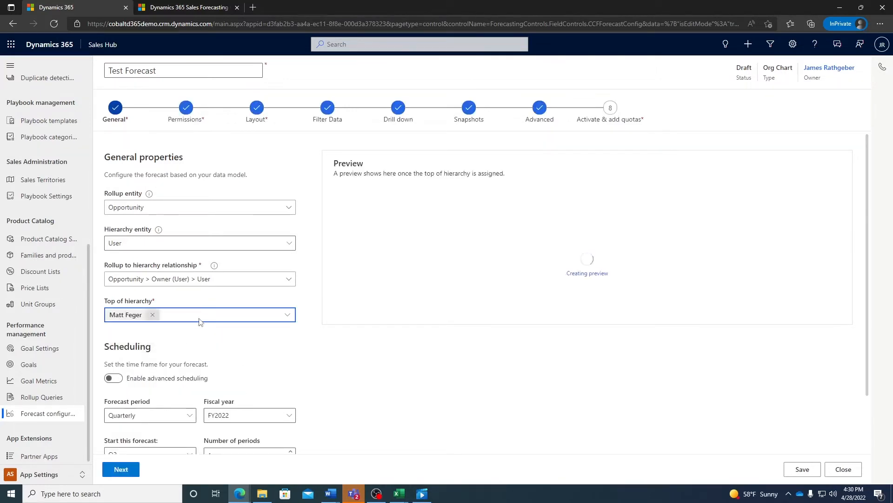
Set the number of forecast periods to 3 and continue to the permissions stage
scroll(219, 317, down, 2)
scroll(219, 317, up, 2)
scroll(246, 331, down, 2)
click(291, 386)
click(291, 385)
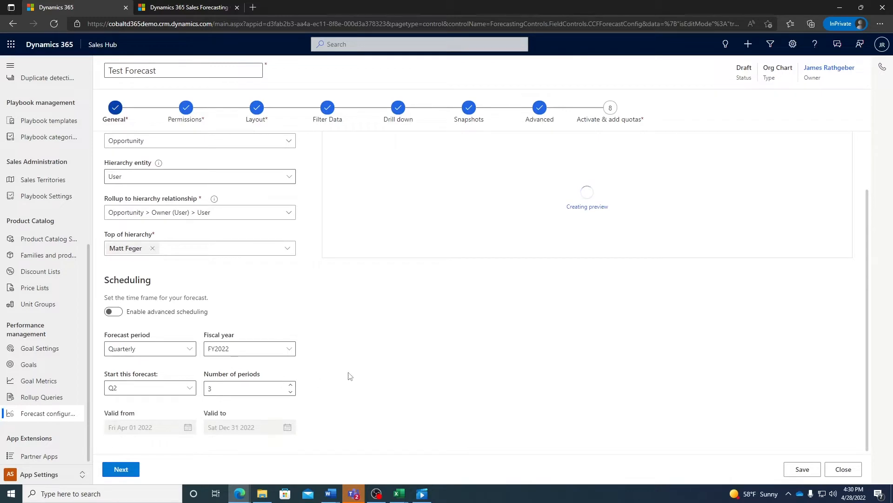
scroll(350, 376, up, 2)
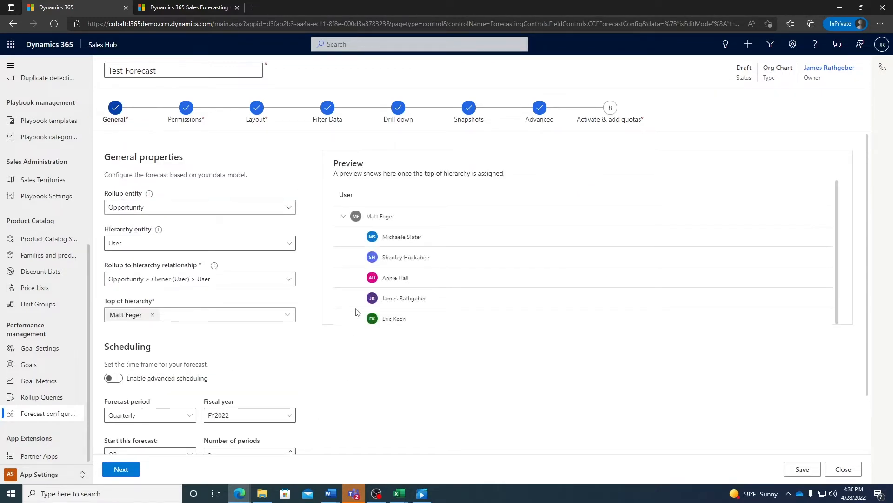
click(121, 469)
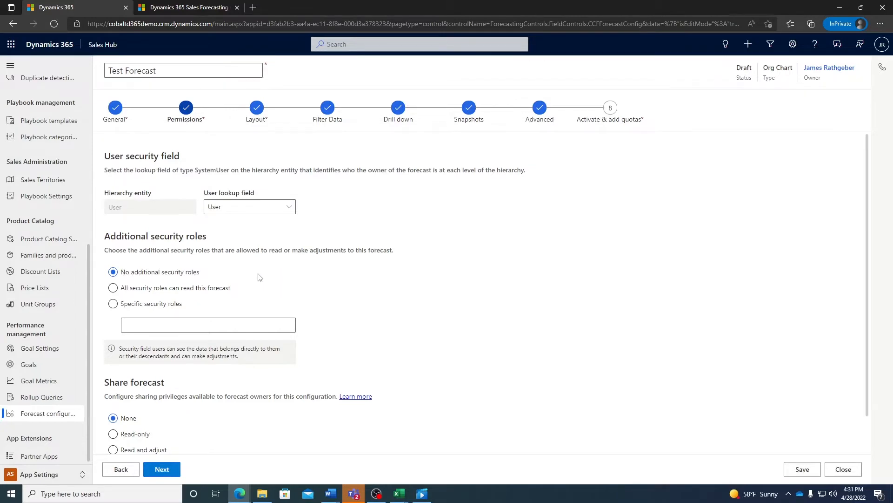
Browse the roles offered for specific security roles and restore the no additional security roles option
click(147, 306)
click(155, 323)
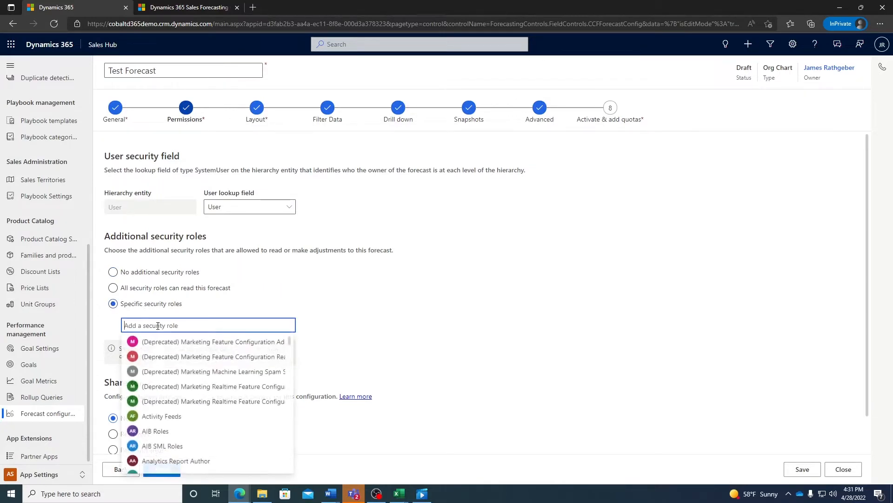
scroll(219, 425, down, 5)
scroll(219, 425, up, 3)
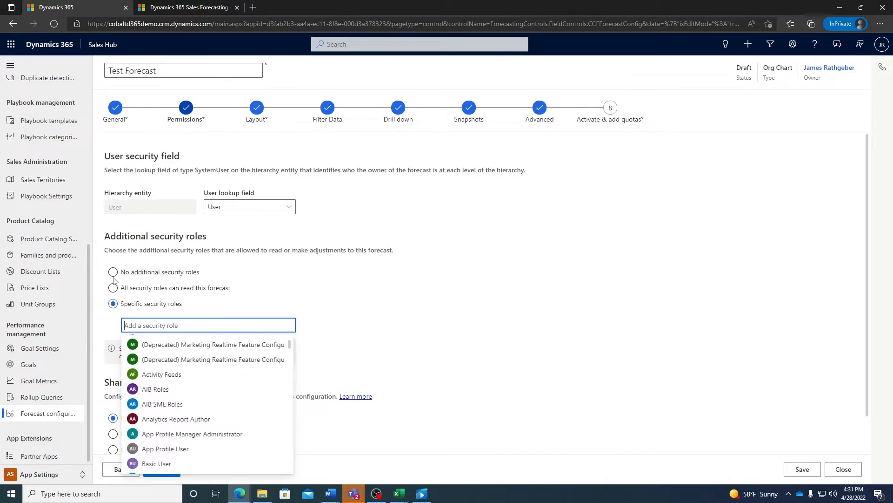
click(114, 272)
Continue to the layout stage, examine the Won column's properties and type options, and proceed to data filtering
click(163, 469)
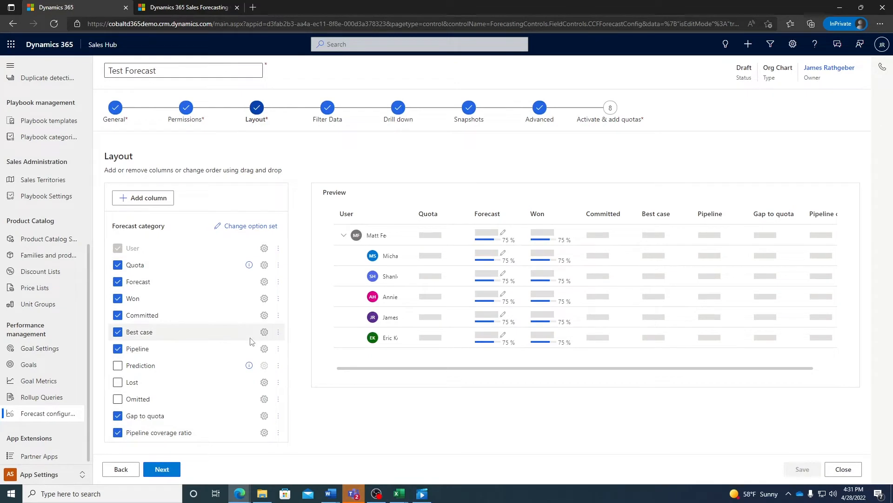
click(264, 298)
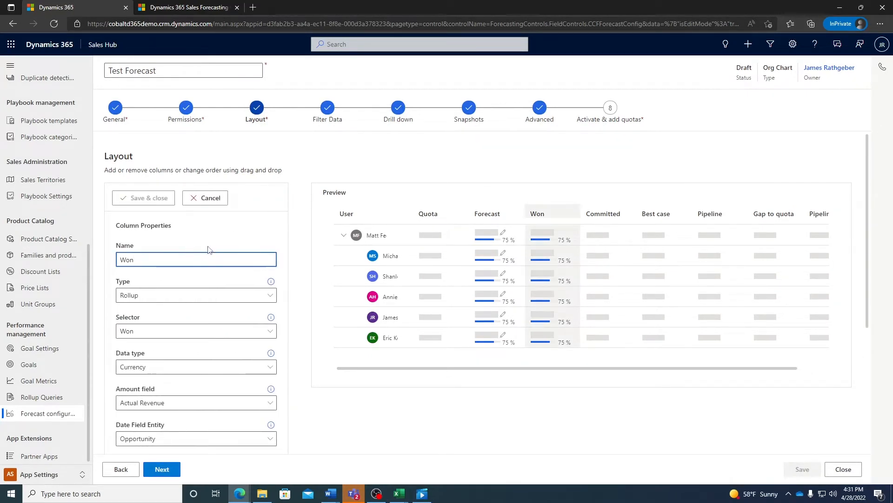
scroll(191, 307, down, 3)
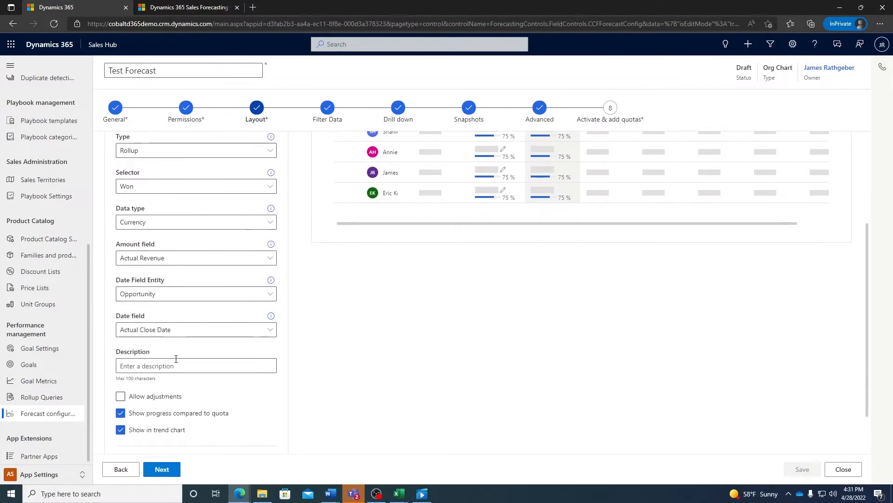
scroll(205, 351, up, 3)
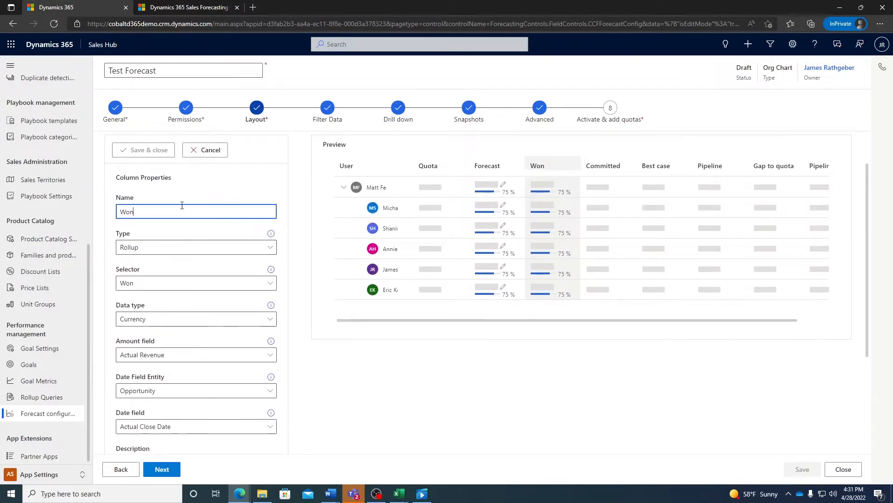
click(273, 251)
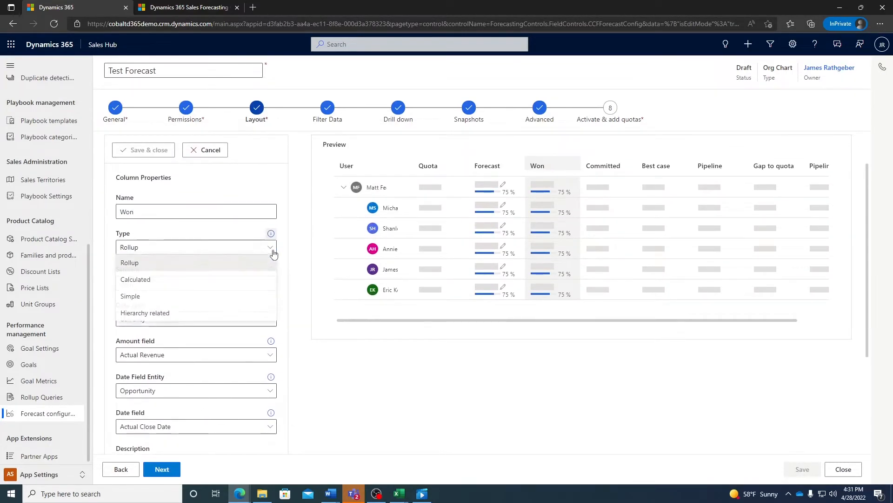
click(297, 265)
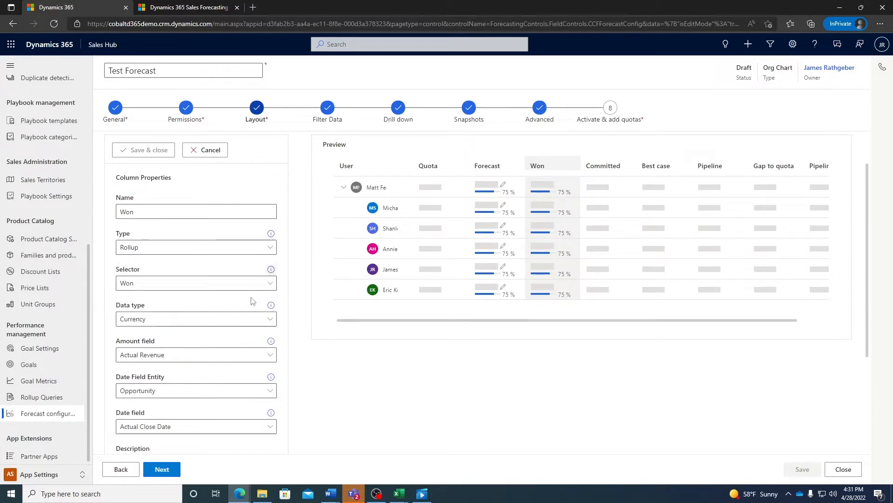
scroll(253, 300, down, 1)
scroll(235, 344, down, 3)
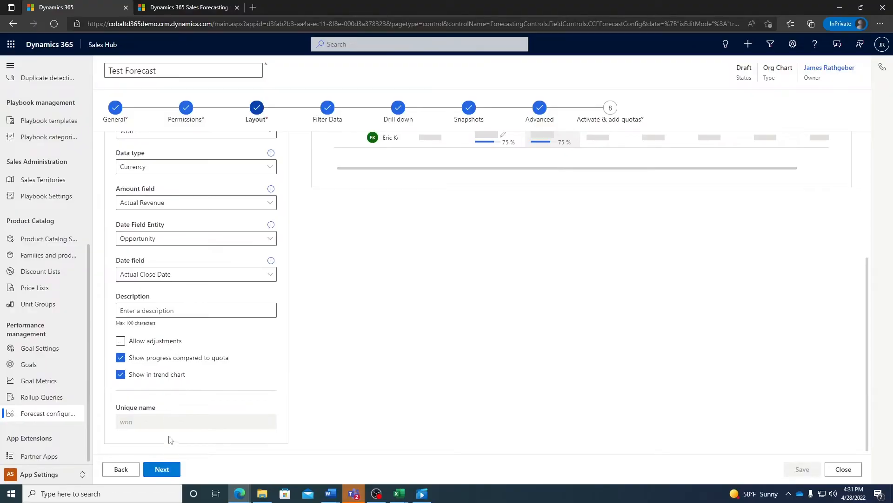
click(162, 469)
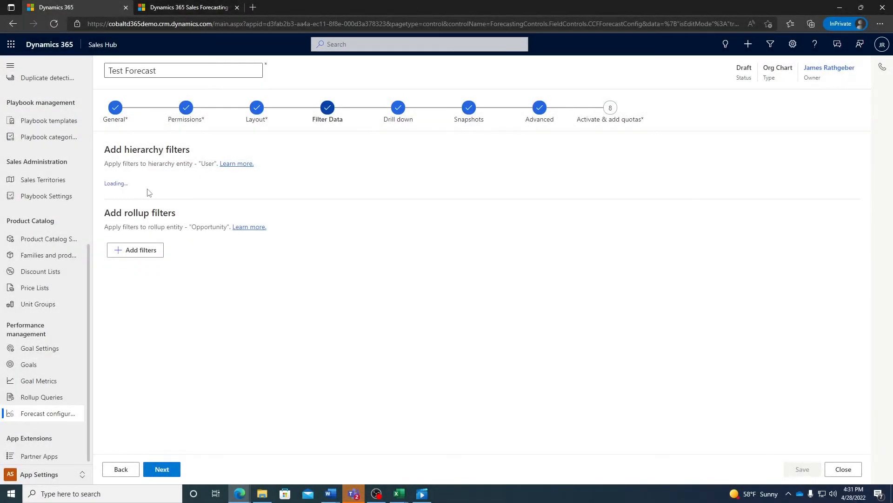
Try adding a rollup filter row on Opportunity, browse the available fields, and delete the row
click(140, 278)
click(155, 297)
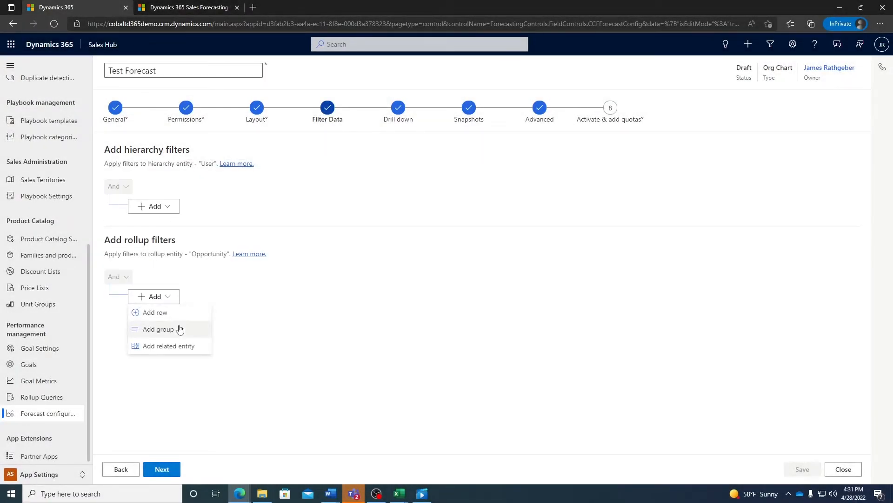
click(176, 313)
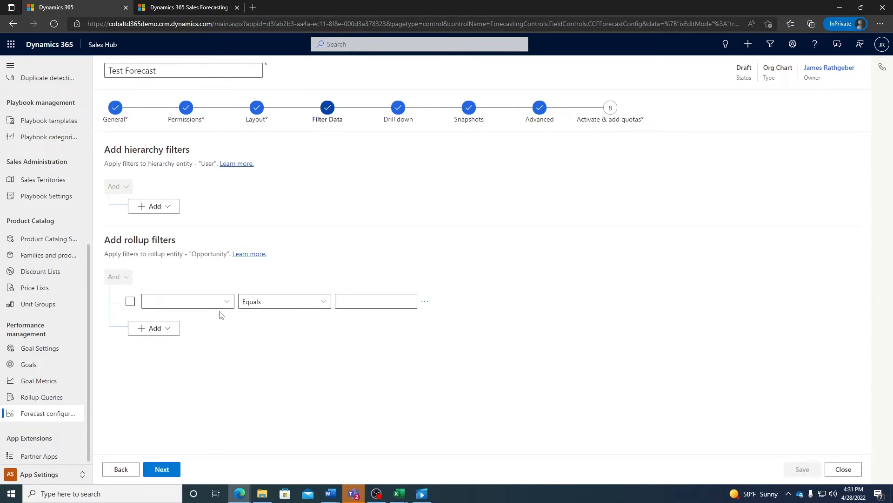
click(226, 302)
scroll(303, 203, down, 10)
scroll(294, 261, down, 12)
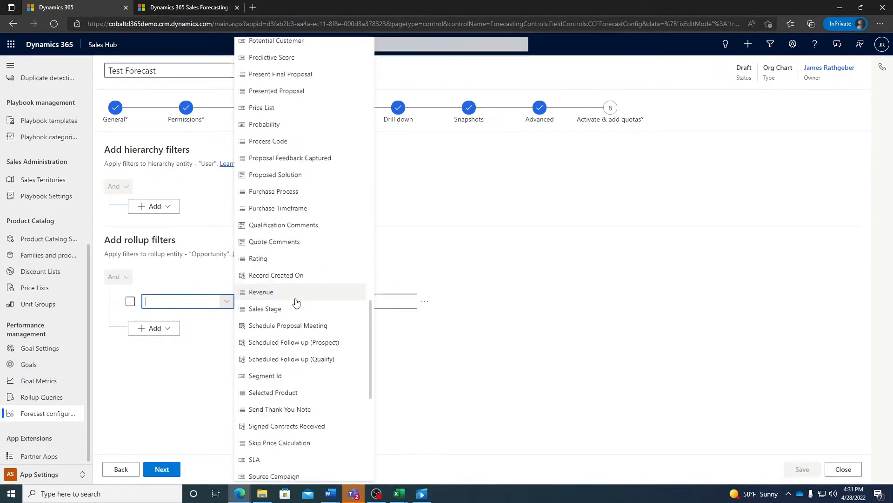
scroll(300, 252, up, 5)
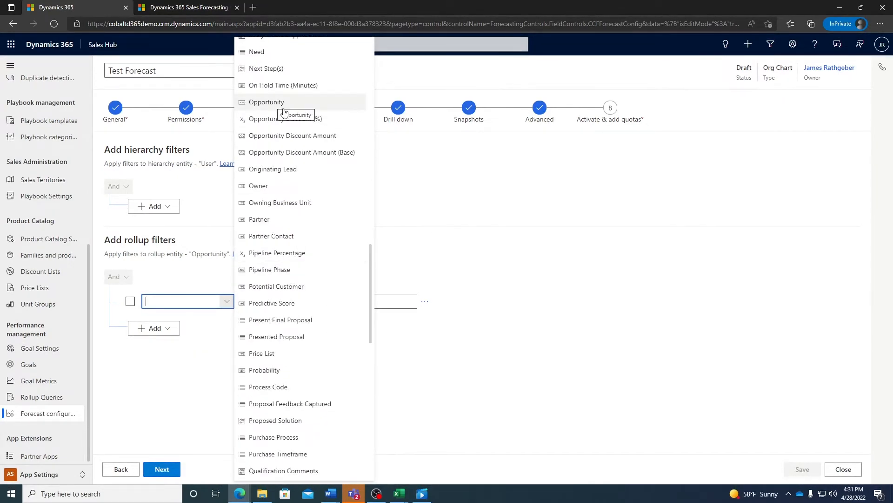
click(487, 186)
click(425, 302)
click(438, 301)
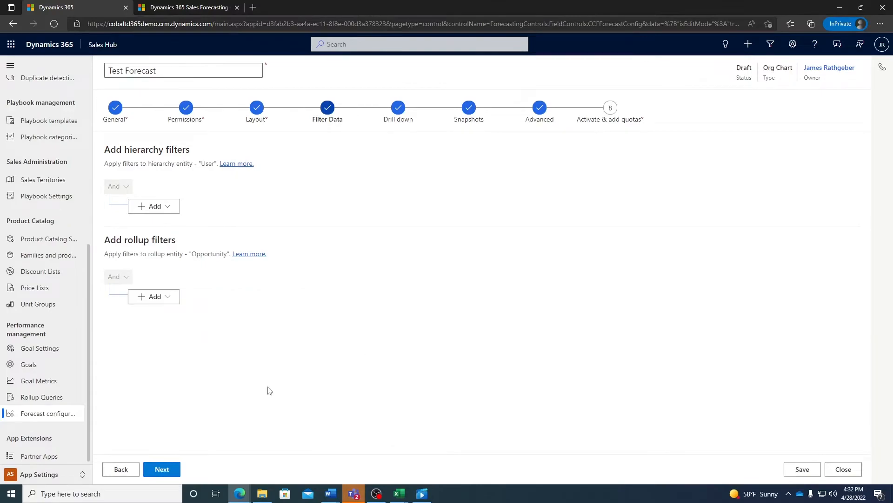
Continue to the drill down stage and examine the Account drill down's amount data and entity relationships
click(169, 469)
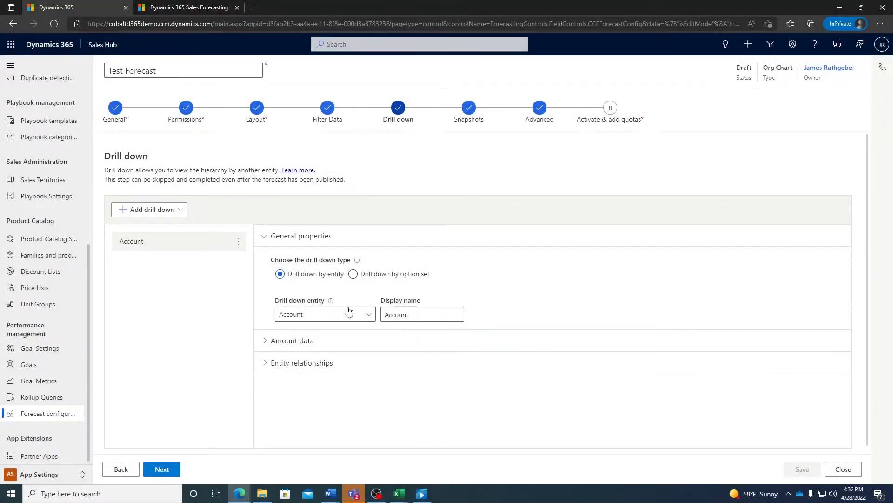
click(294, 341)
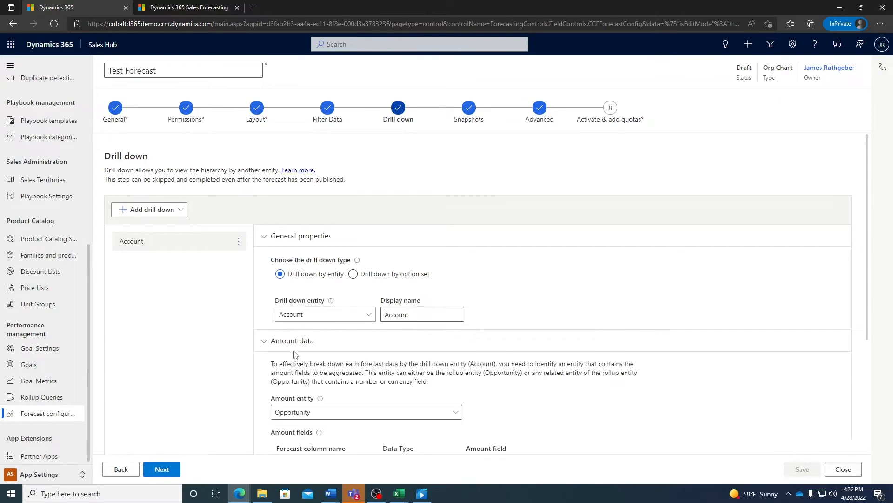
scroll(293, 358, down, 4)
scroll(329, 345, up, 3)
scroll(329, 344, up, 1)
click(298, 341)
click(307, 363)
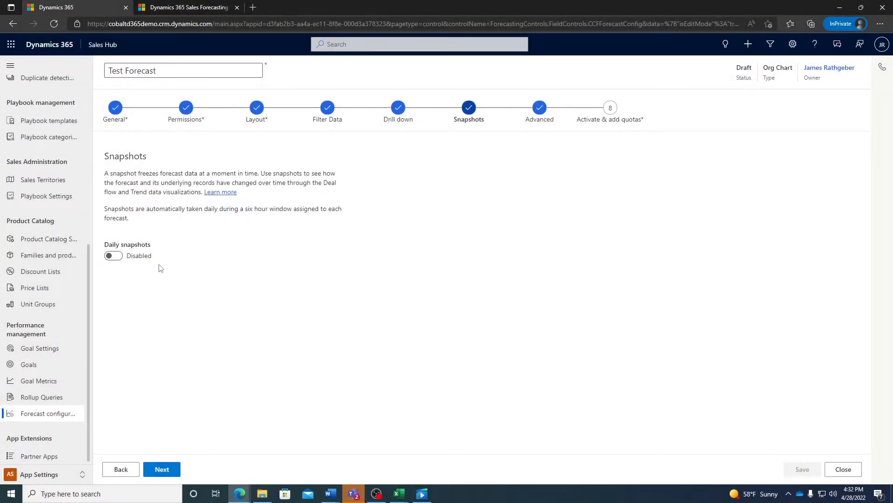
Enable daily snapshots and activate the forecast with its default advanced settings
click(112, 256)
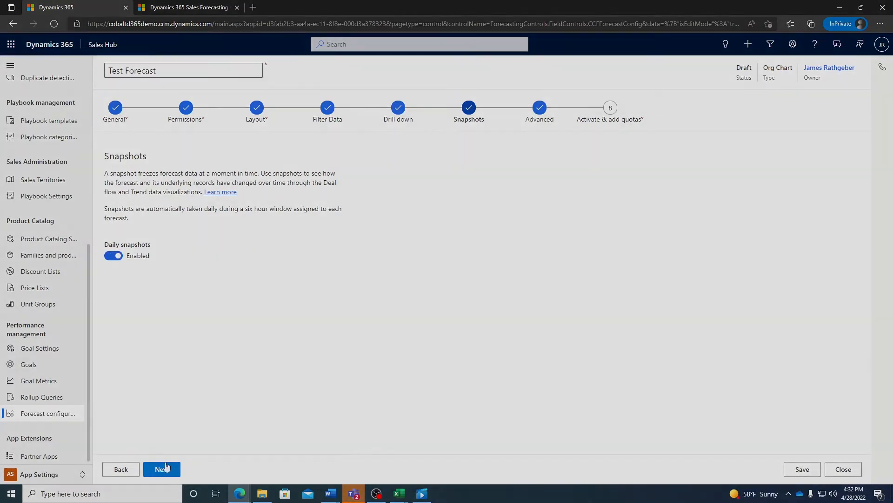
click(162, 469)
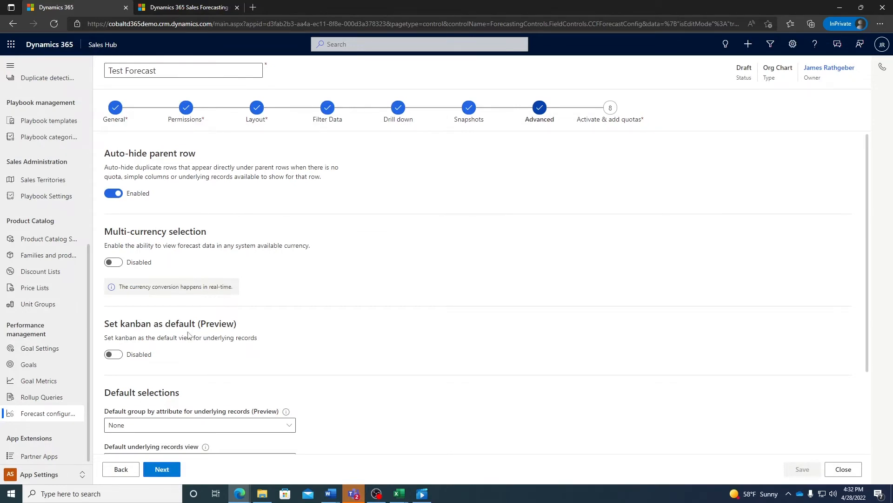
scroll(188, 334, down, 3)
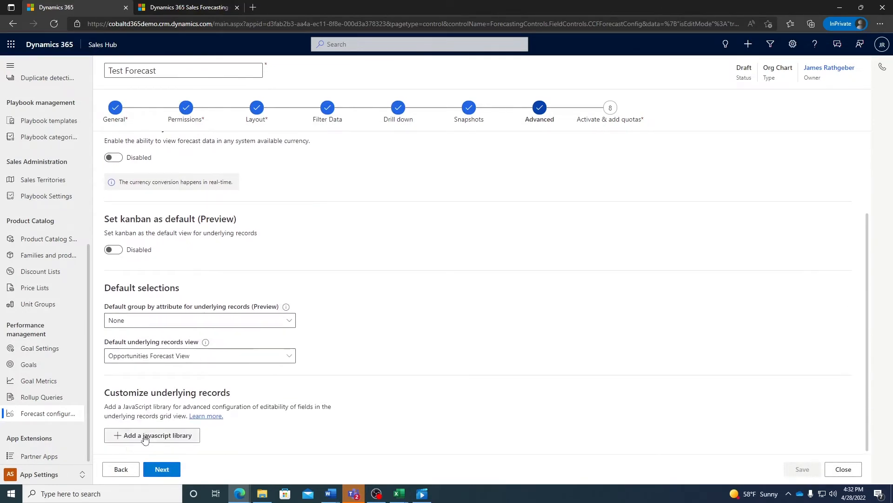
click(158, 470)
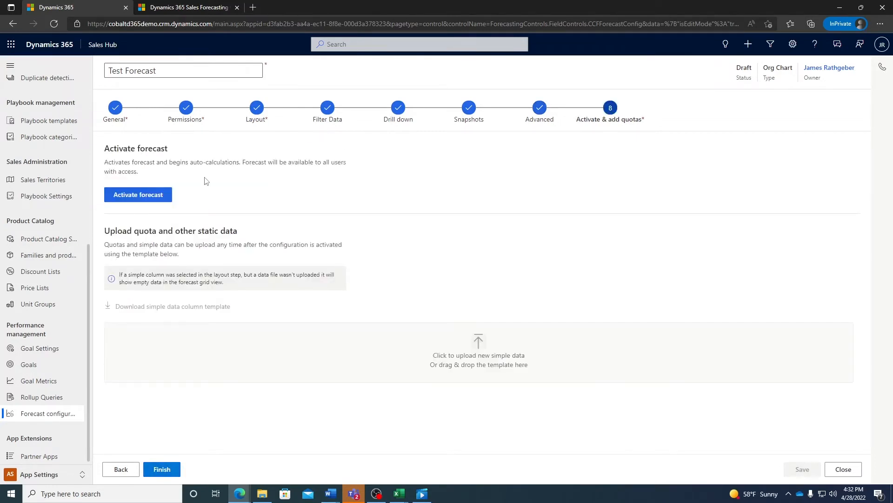
click(153, 196)
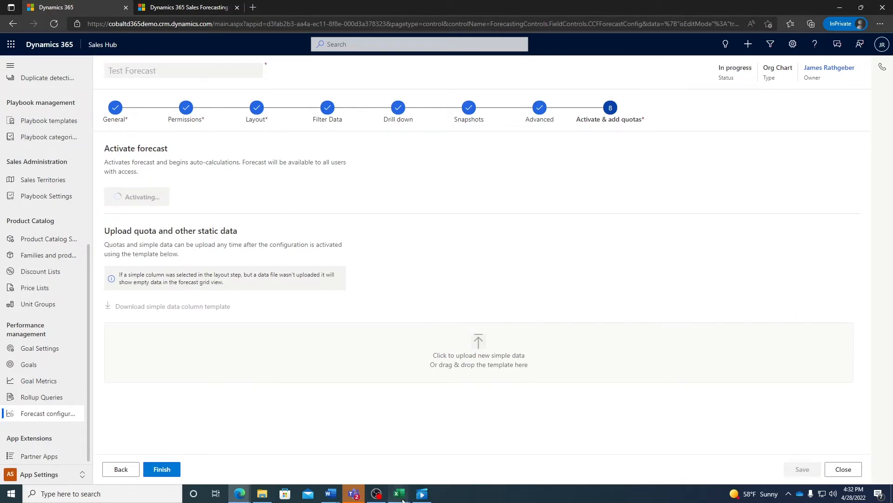
Switch to the Demonstration Forecast_Simple (1) workbook in Excel and examine its Quota (Direct) and Quota (Parent) sheets
mouse_move(399, 493)
click(465, 471)
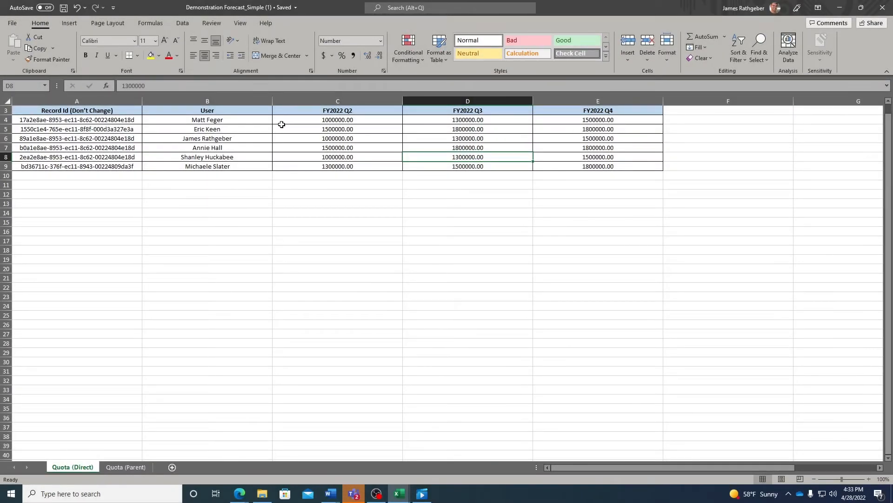
click(529, 182)
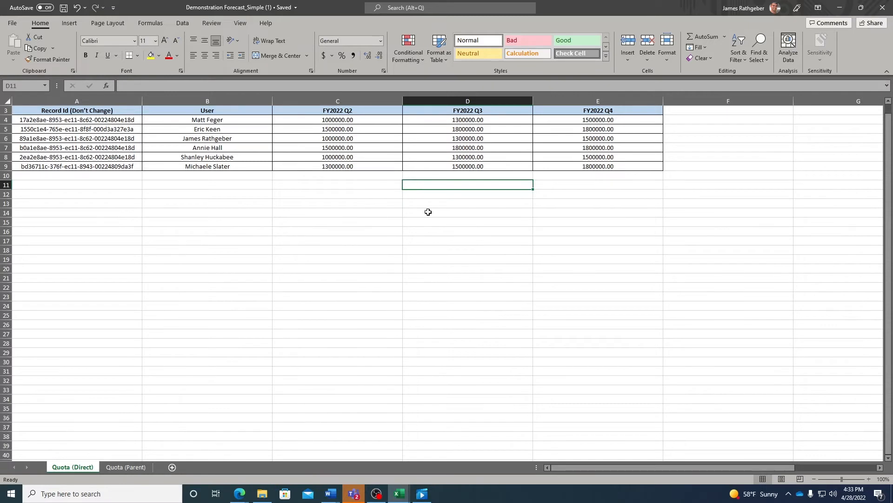
click(133, 467)
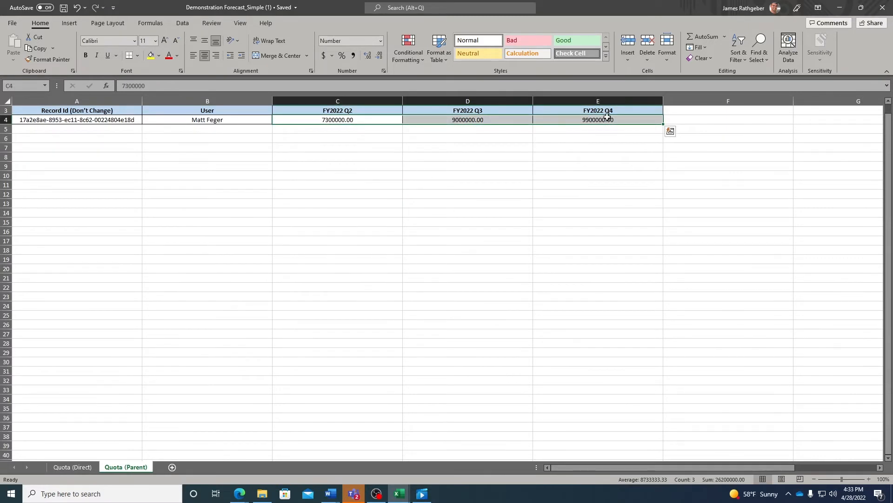
Return to the Test Forecast configuration in Dynamics 365 and finish the forecast setup
click(840, 8)
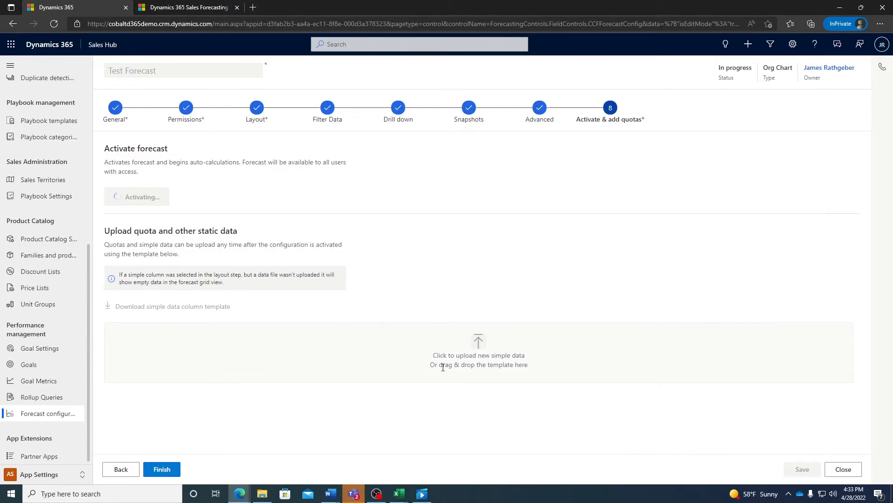
click(173, 474)
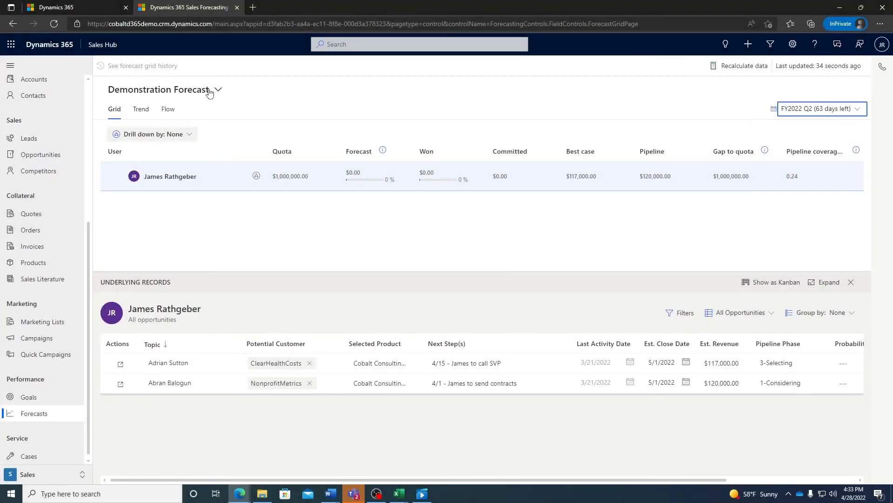
Examine the forecast choices, drill-down options and forecast periods available for the Demonstration Forecast grid
click(217, 90)
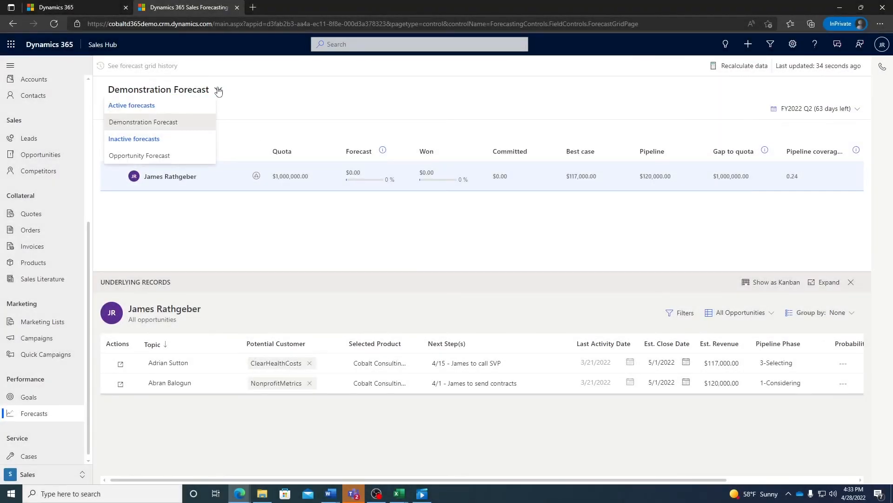
click(271, 134)
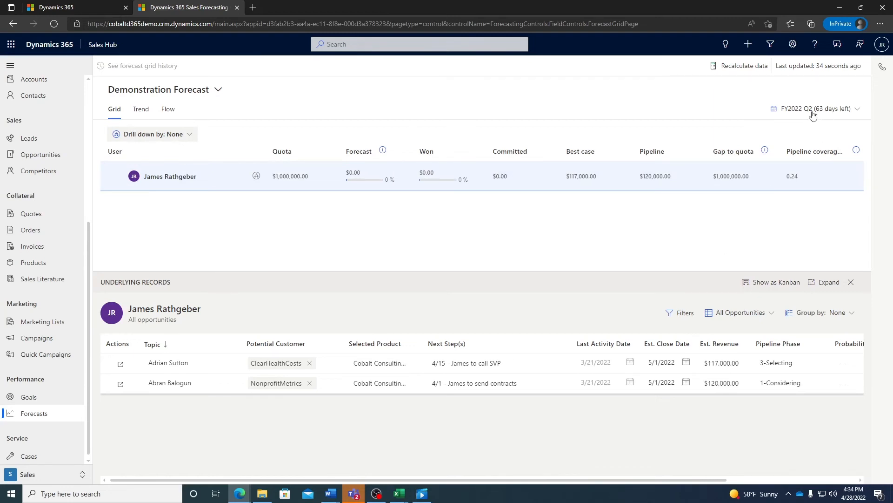
click(168, 134)
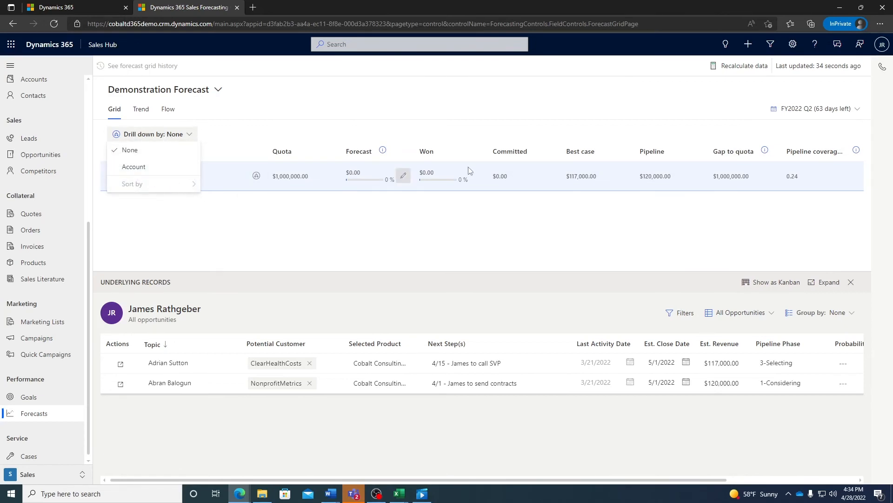
click(833, 109)
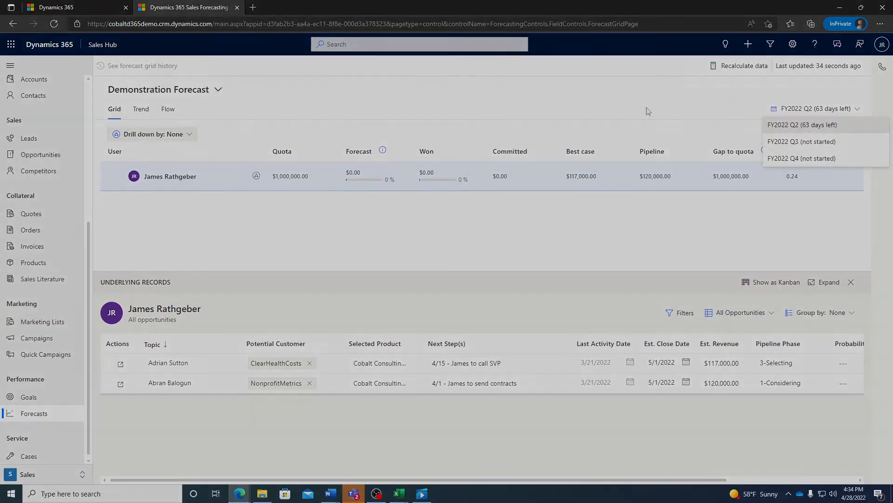